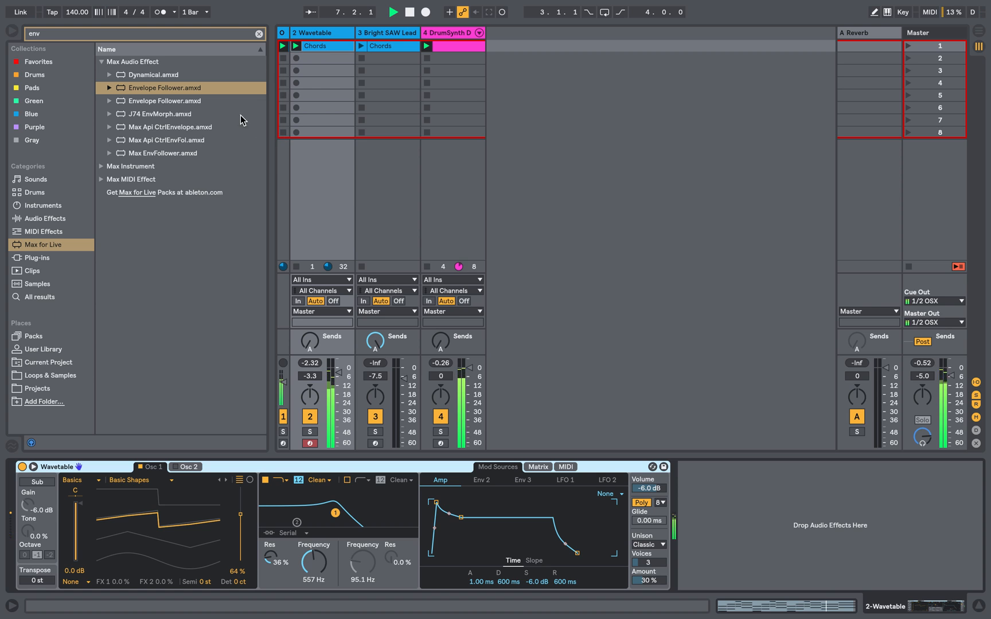
Add an Envelope Follower to the Wavetable track and map it to the Osc 1 position and Filter 1 frequency.
left_click_drag(136, 95, 700, 489)
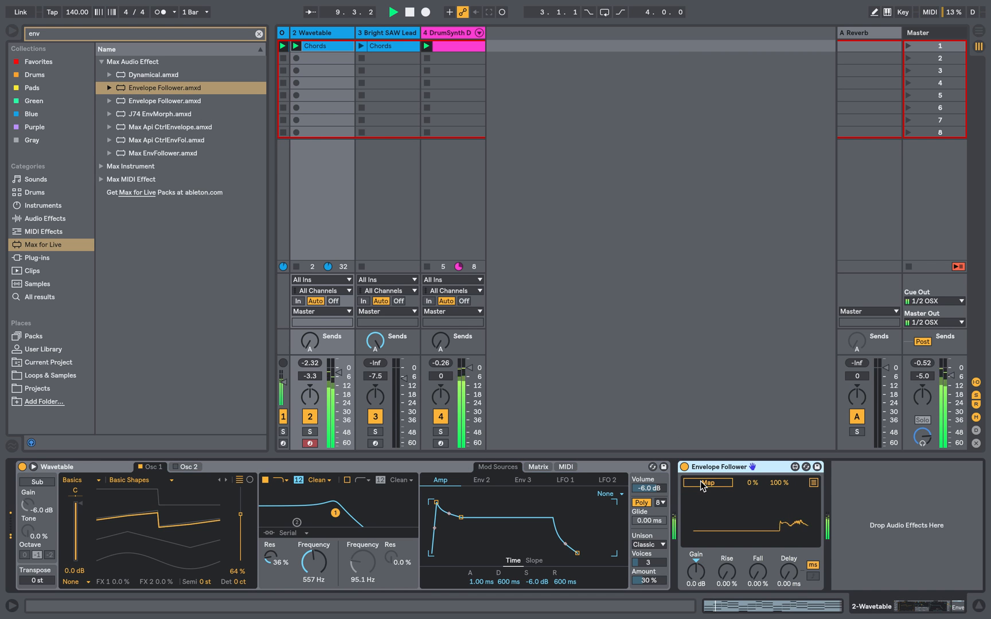
left_click(241, 542)
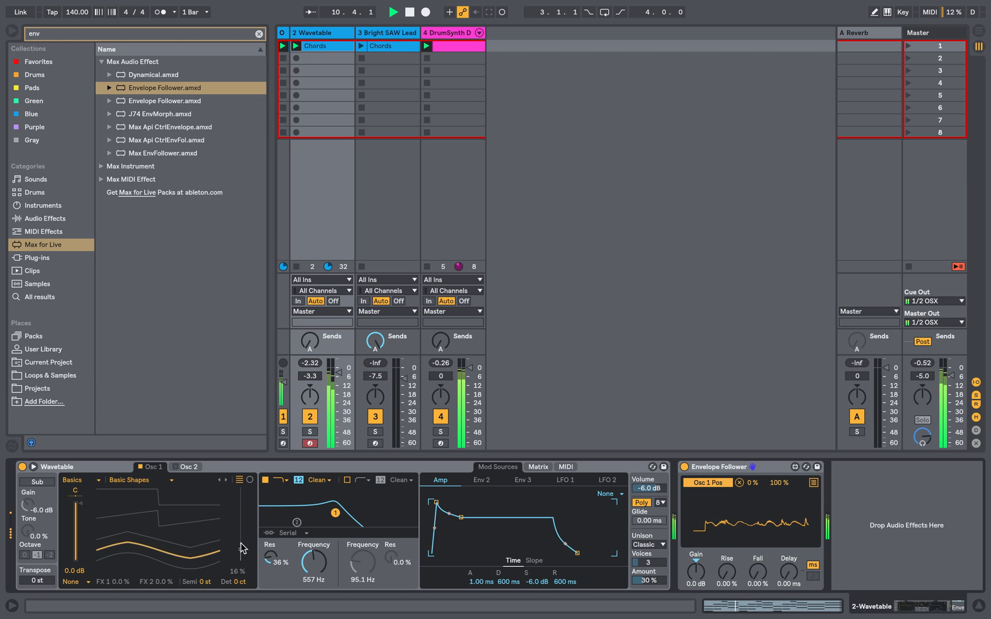
left_click(812, 483)
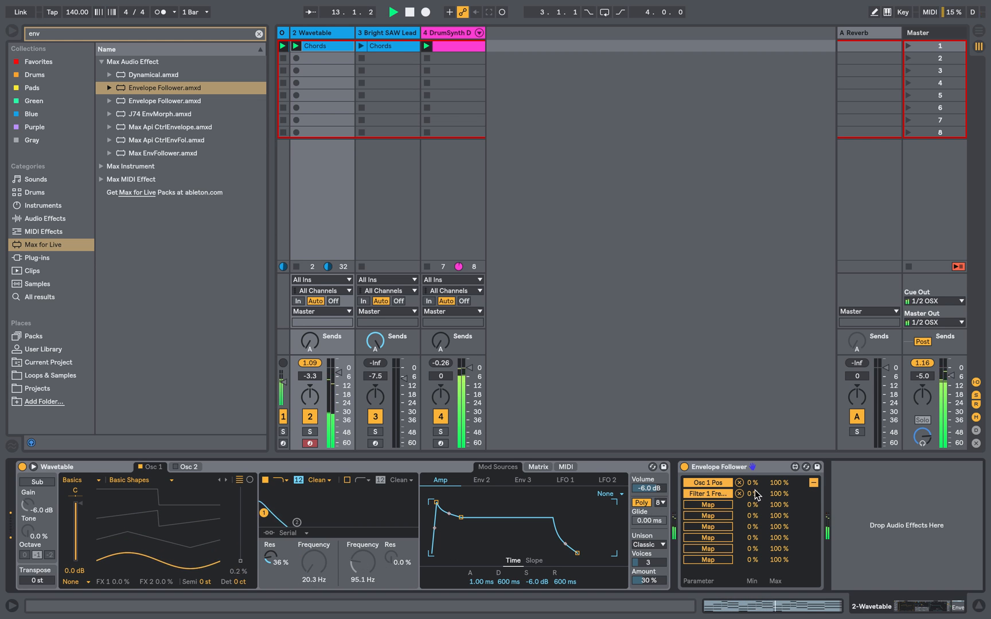
Set the Envelope Follower's minimum to 30% for the Osc 1 position and 91% for the Filter 1 frequency.
left_click_drag(754, 494, 754, 444)
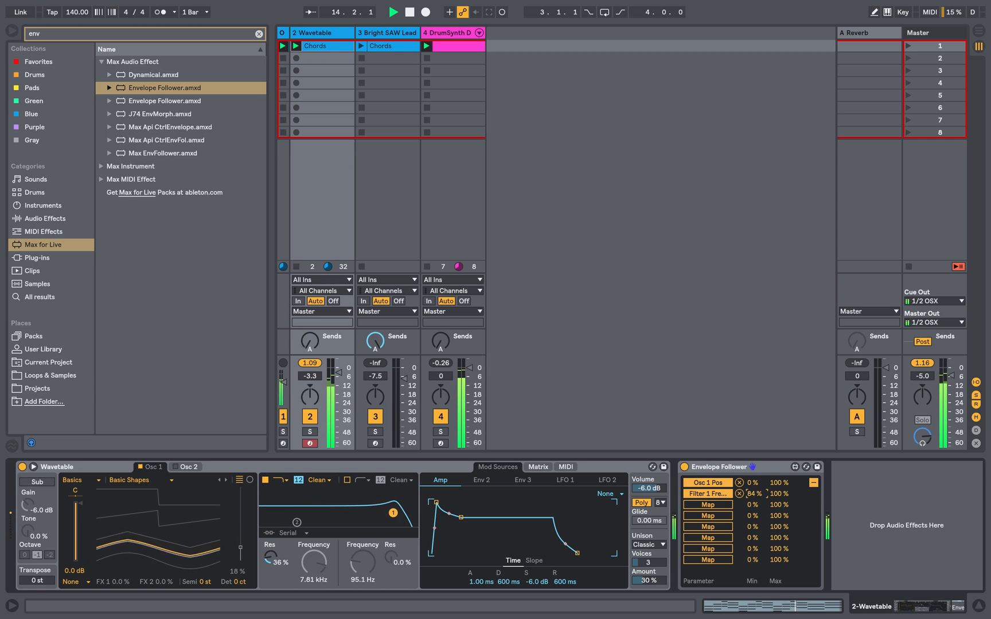
mouse_move(753, 482)
left_mouse_down()
mouse_move(754, 457)
mouse_move(754, 466)
left_mouse_up()
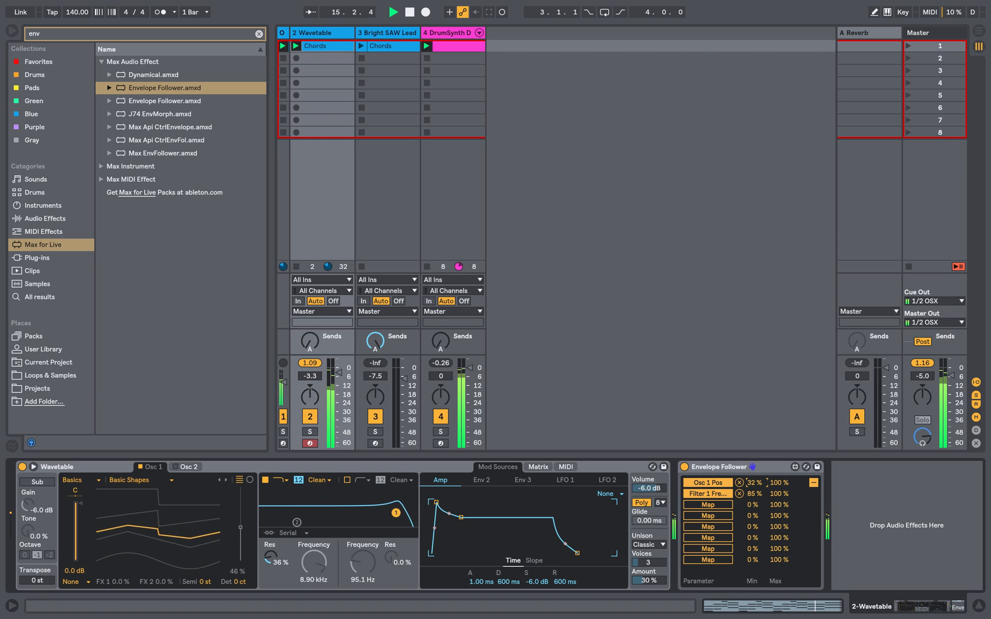
left_click(756, 494)
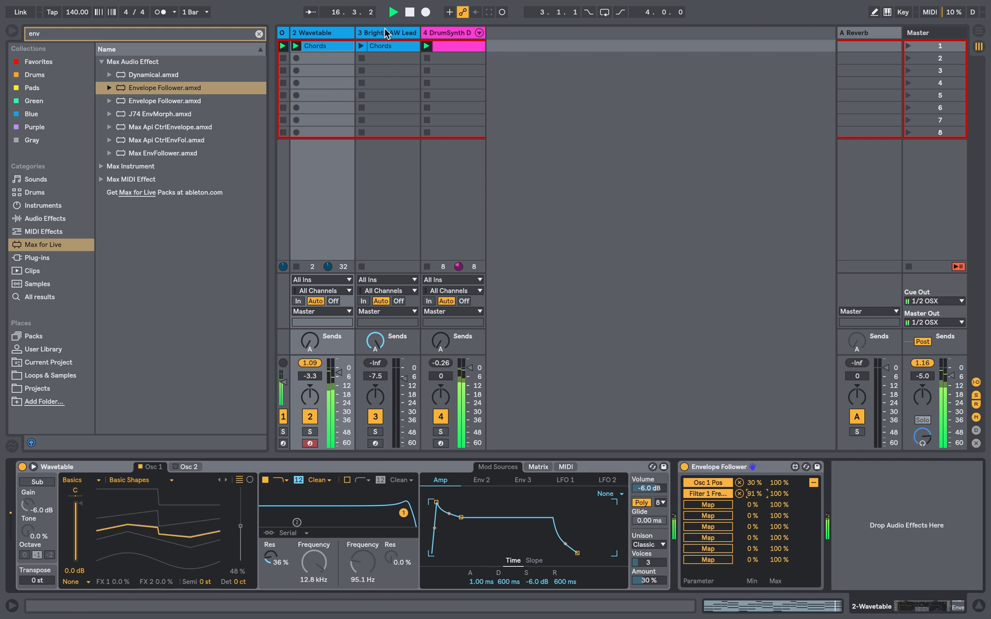
Launch the Chords clip on the Bright SAW Lead track and turn on the track's Pedal and Echo effects.
left_click(385, 34)
left_click(361, 46)
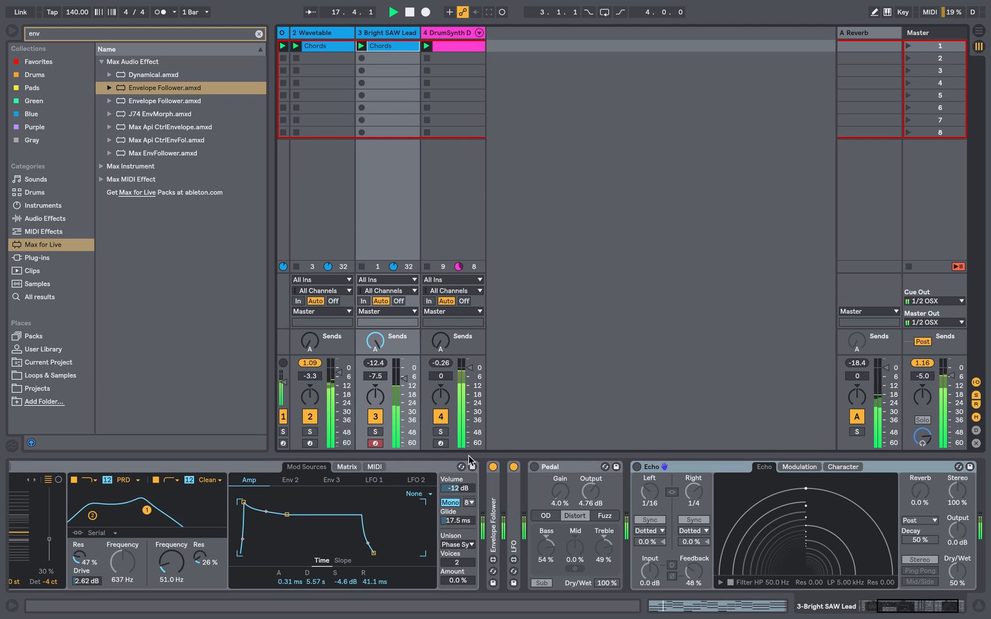
left_click_drag(895, 607, 858, 607)
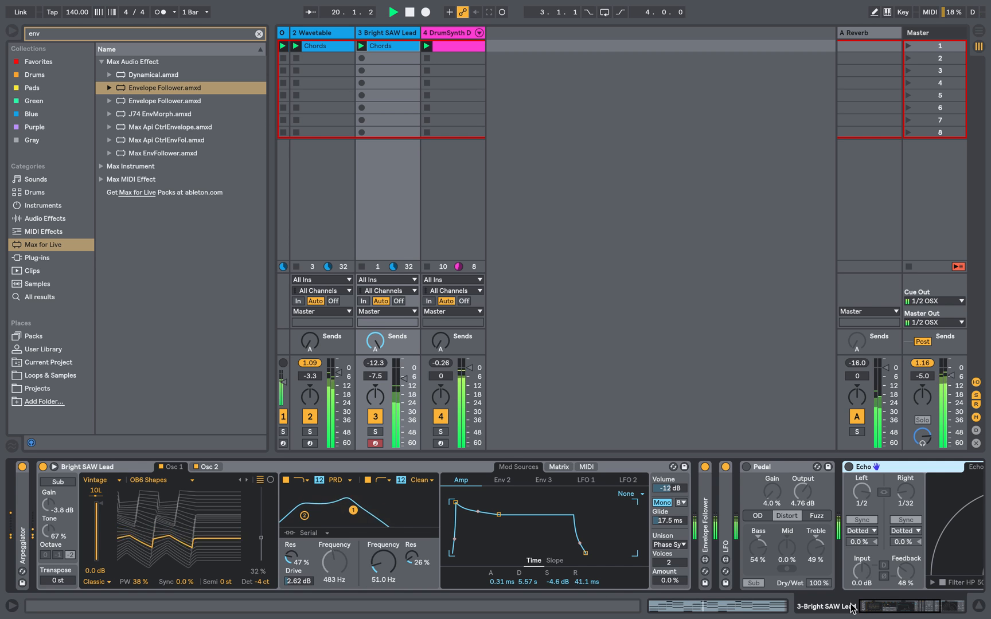
left_click_drag(897, 607, 952, 611)
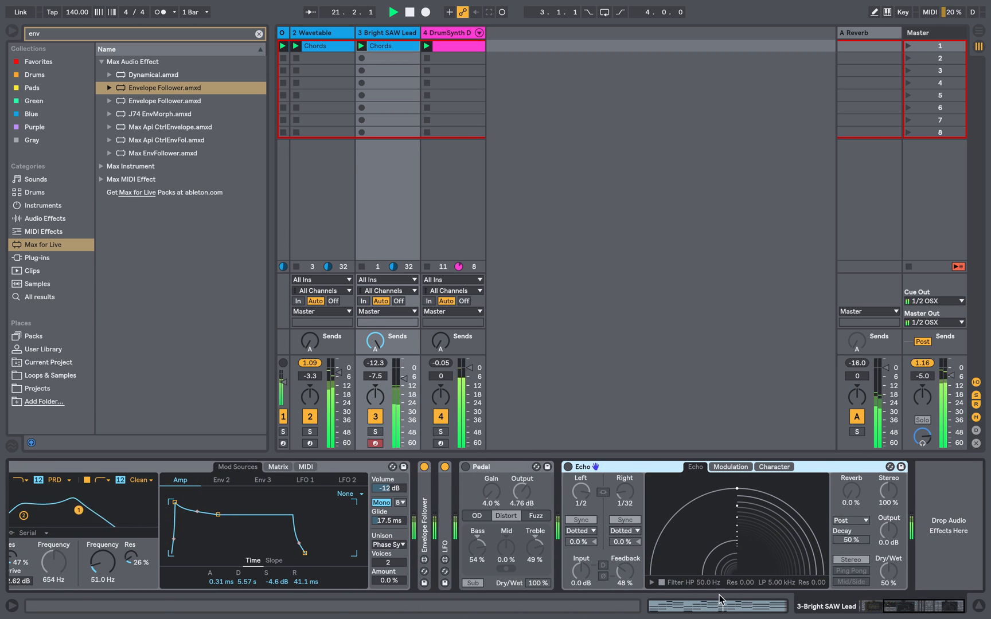
left_click(585, 493)
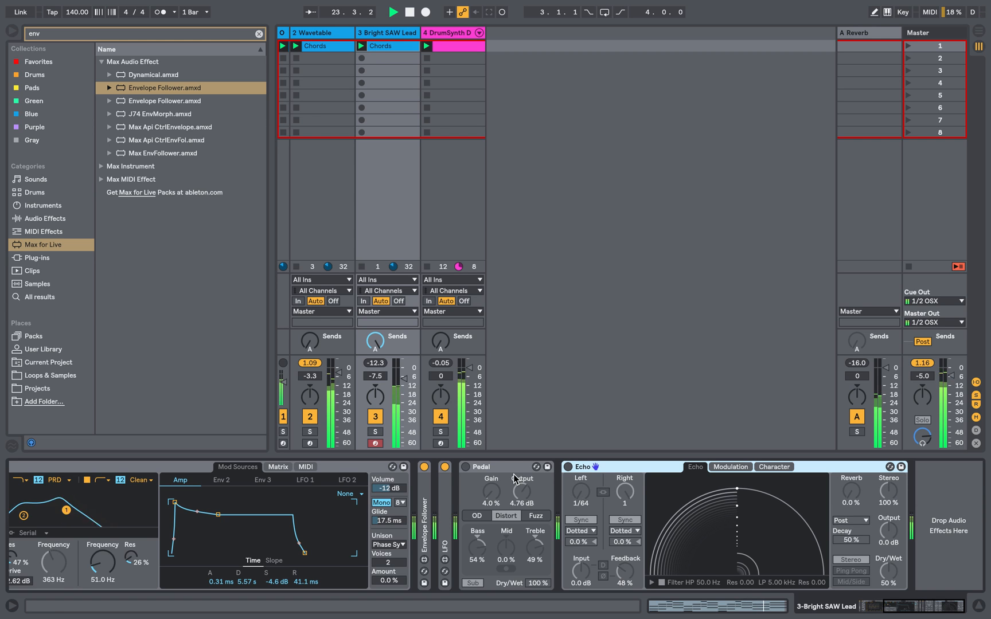
left_click(465, 467)
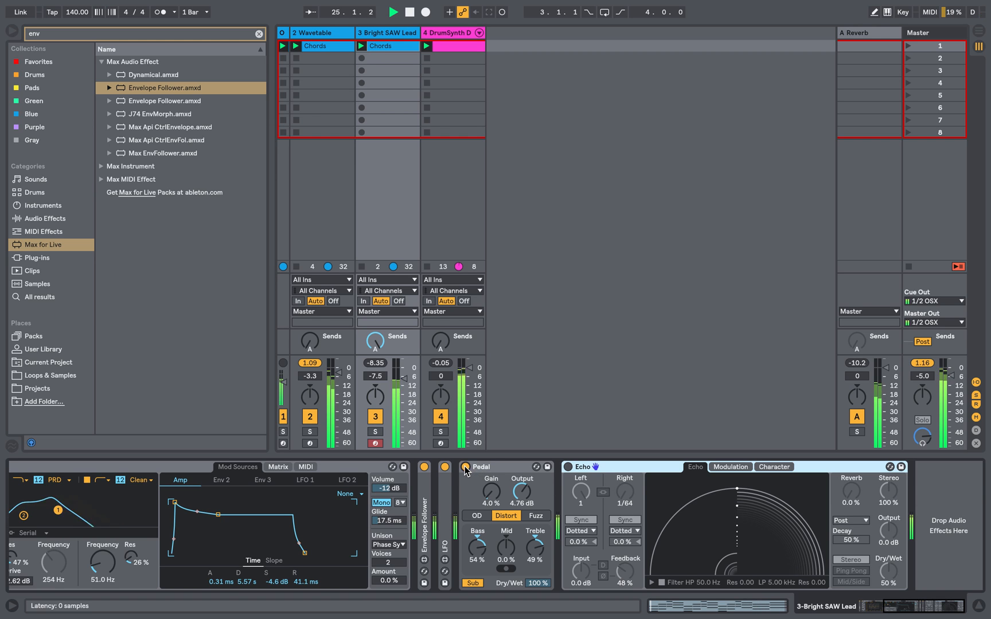
left_click(568, 468)
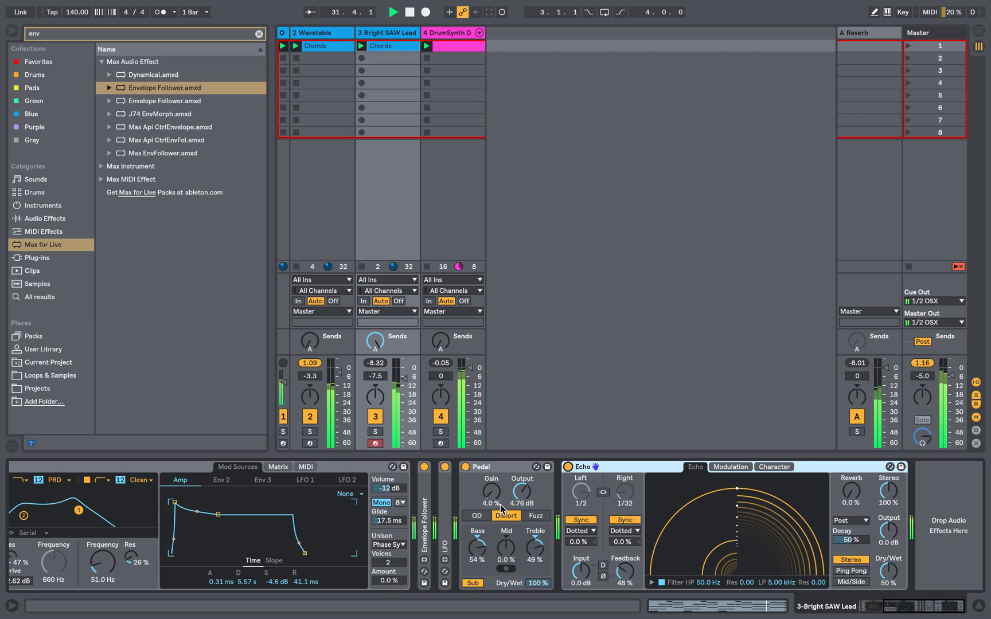
Show the DrumSynth track's devices, lower the Bright SAW Lead volume to -12.6 dB, and bypass the Drum Buss.
left_click(452, 33)
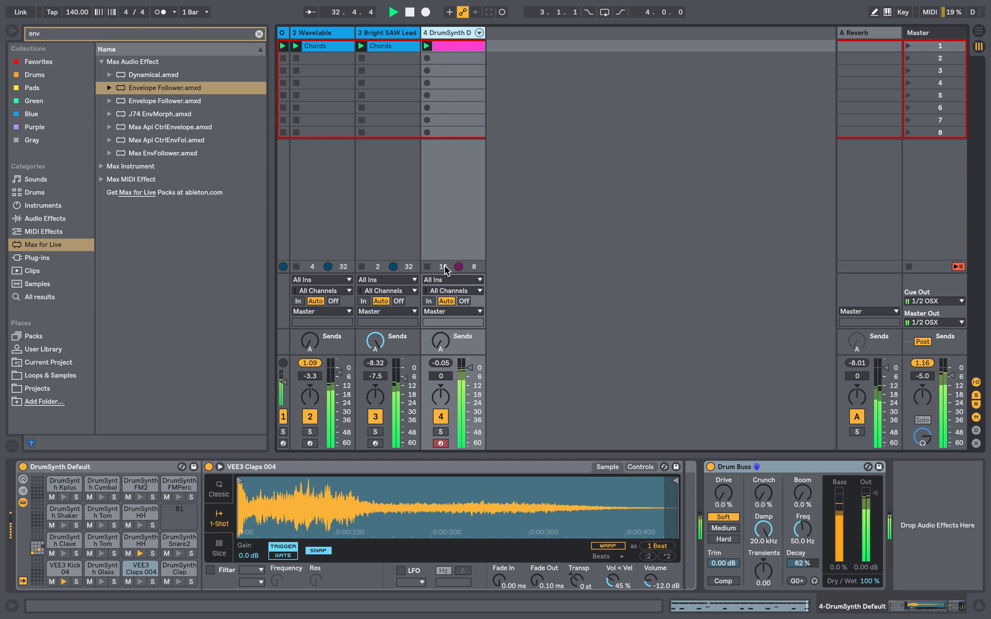
left_click_drag(404, 379, 403, 385)
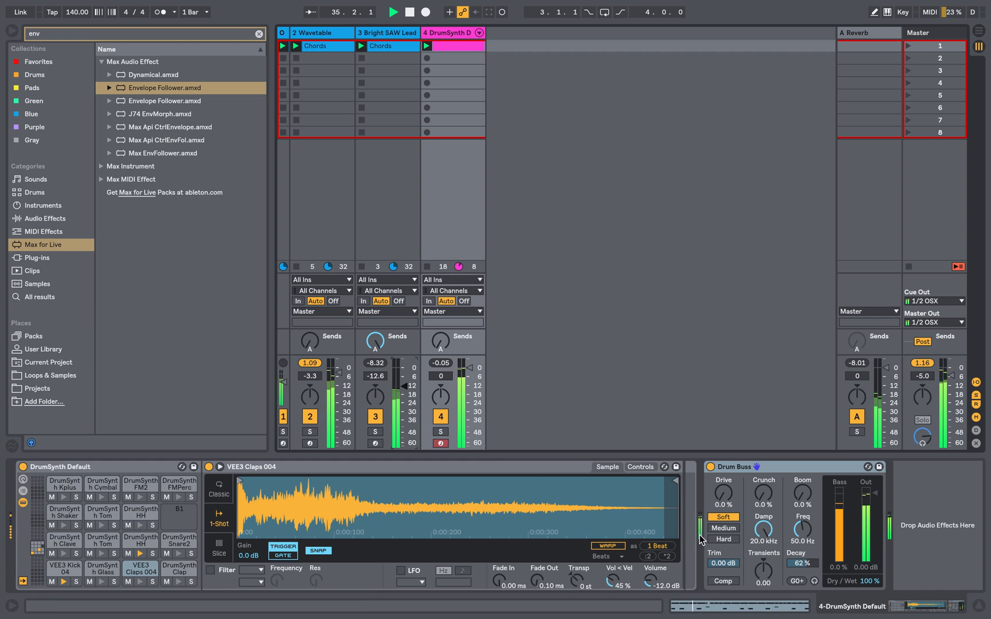
left_click(711, 468)
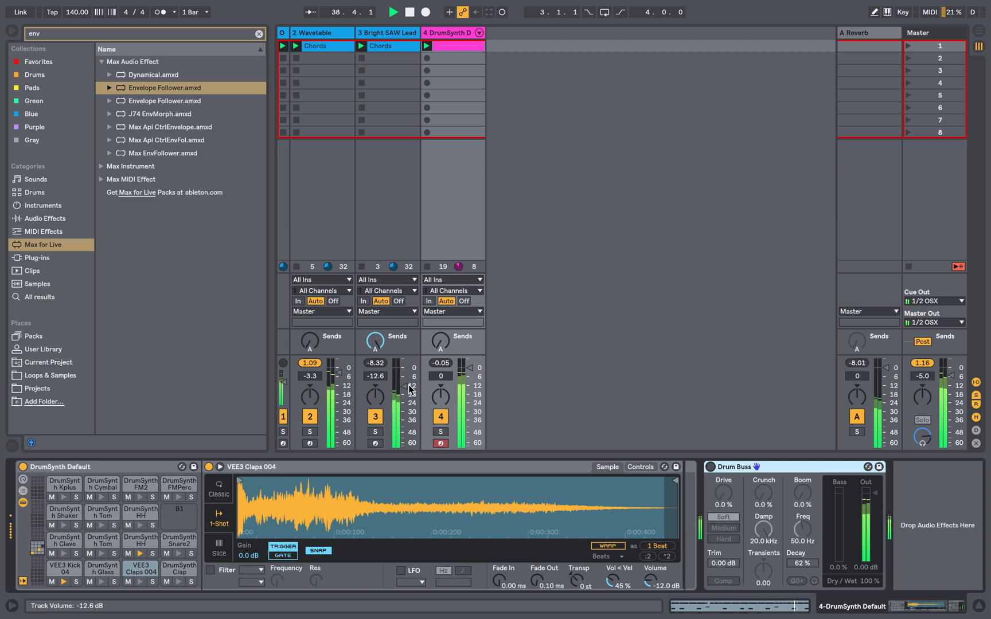
Lower the Bright SAW Lead track to -21.0 dB and mute it, and lower the Wavetable track to -16.3 dB.
left_click_drag(406, 386, 406, 392)
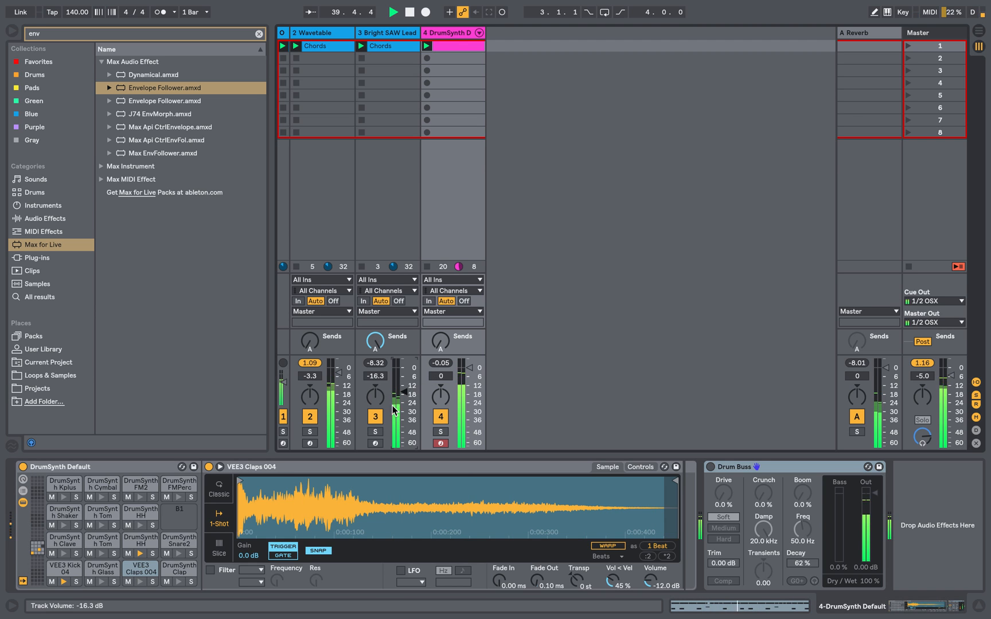
left_click(375, 416)
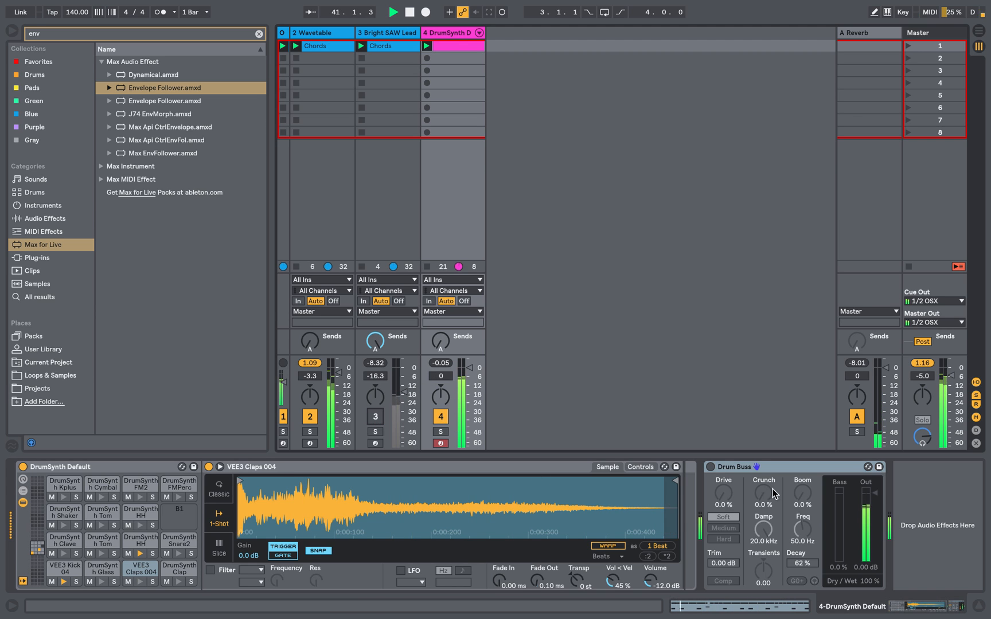
left_click_drag(339, 386, 338, 390)
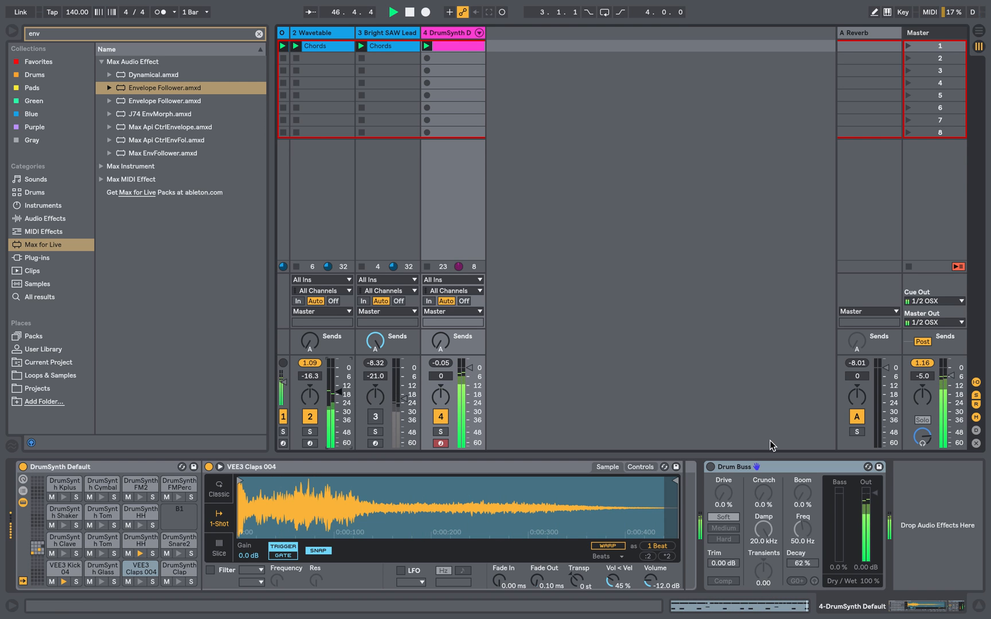
Turn the Drum Buss back on and set it to Hard distortion with 22% Drive.
left_click(711, 468)
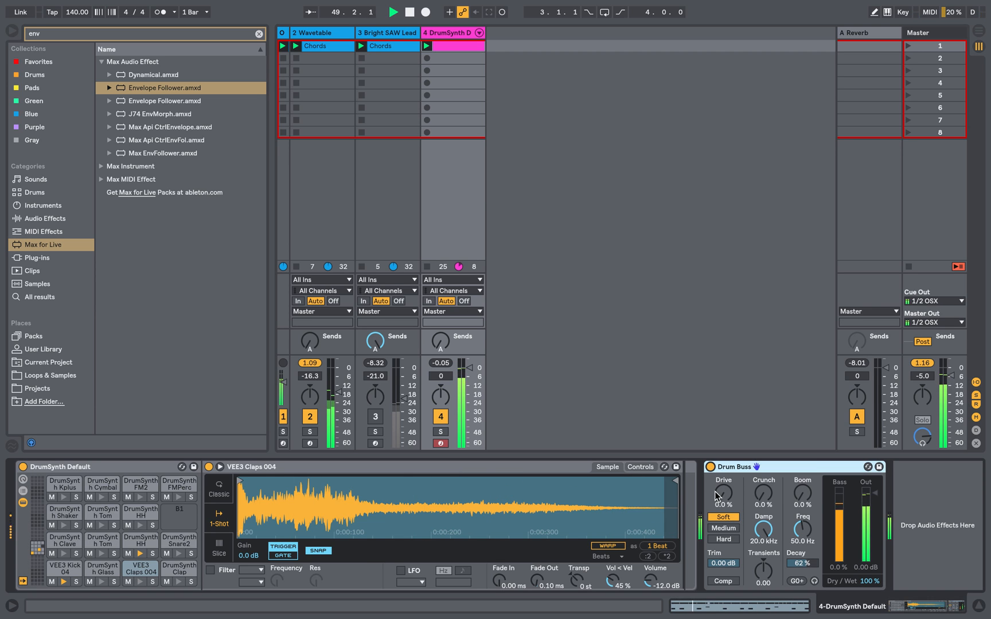
left_click_drag(724, 504, 725, 491)
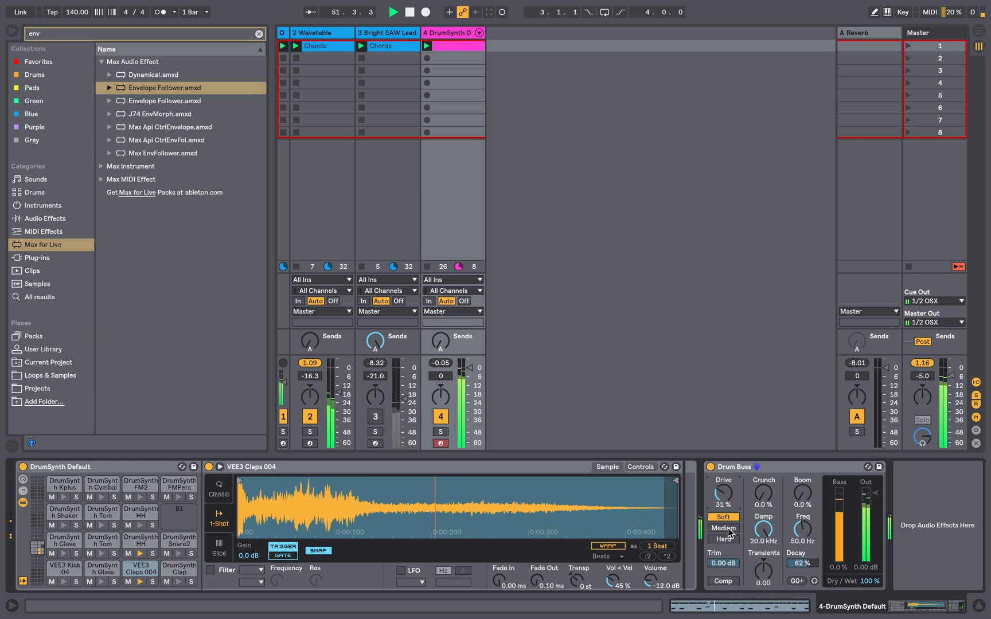
left_click(723, 529)
left_click(729, 540)
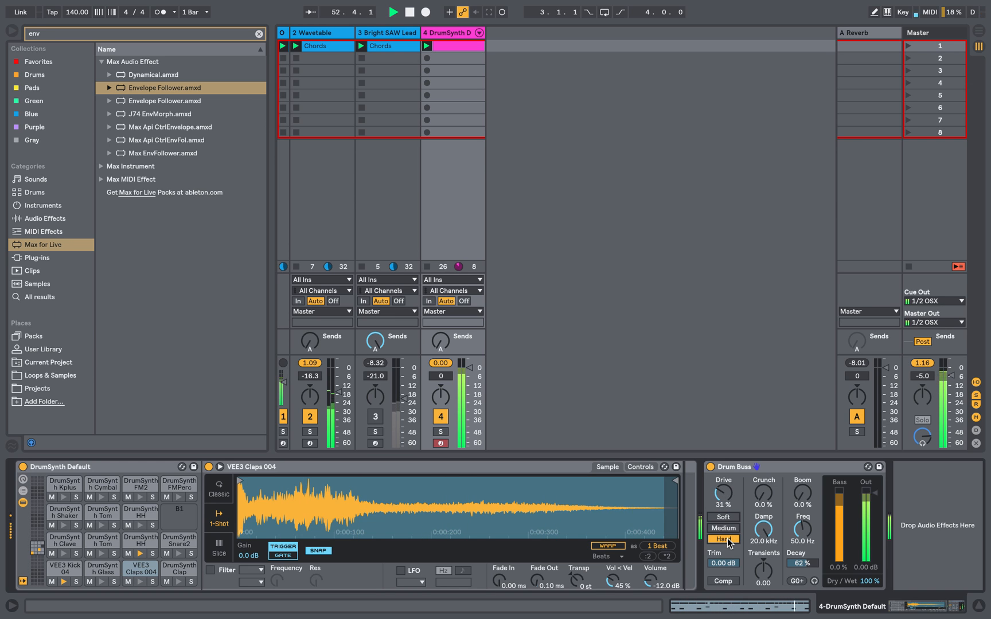
left_click_drag(723, 497, 723, 502)
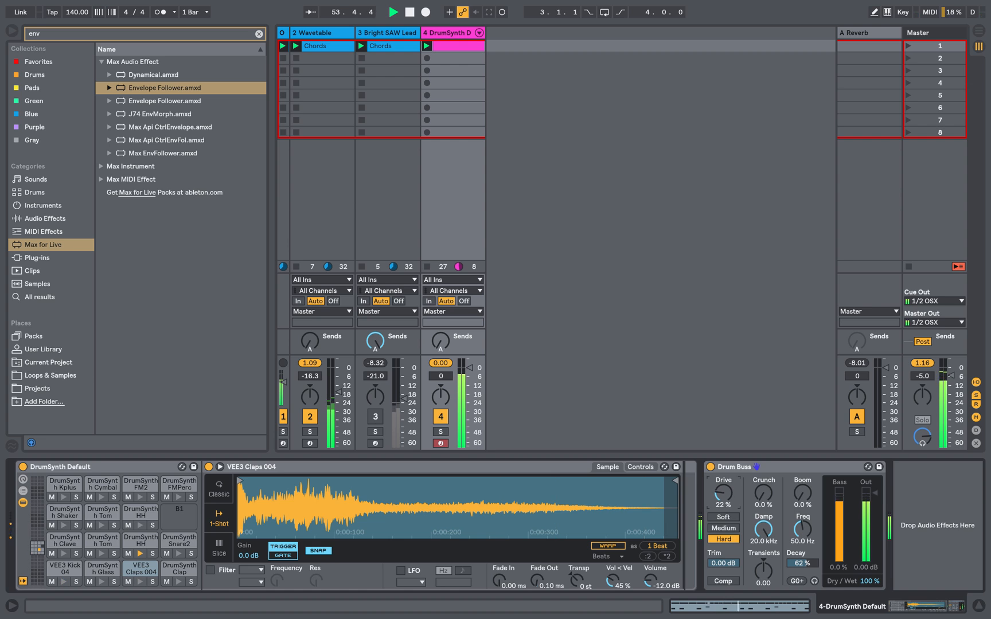
Enable the Drum Buss compressor with Trim at -3.44 dB, and set Crunch to 26% and Transients to about 0.54.
left_click(731, 582)
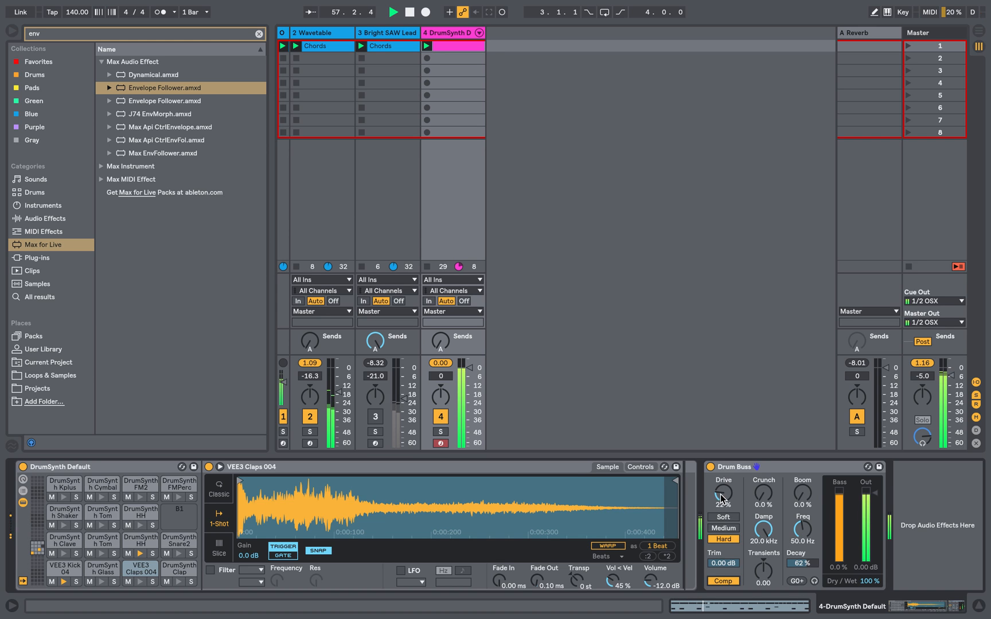
left_click_drag(734, 567, 734, 574)
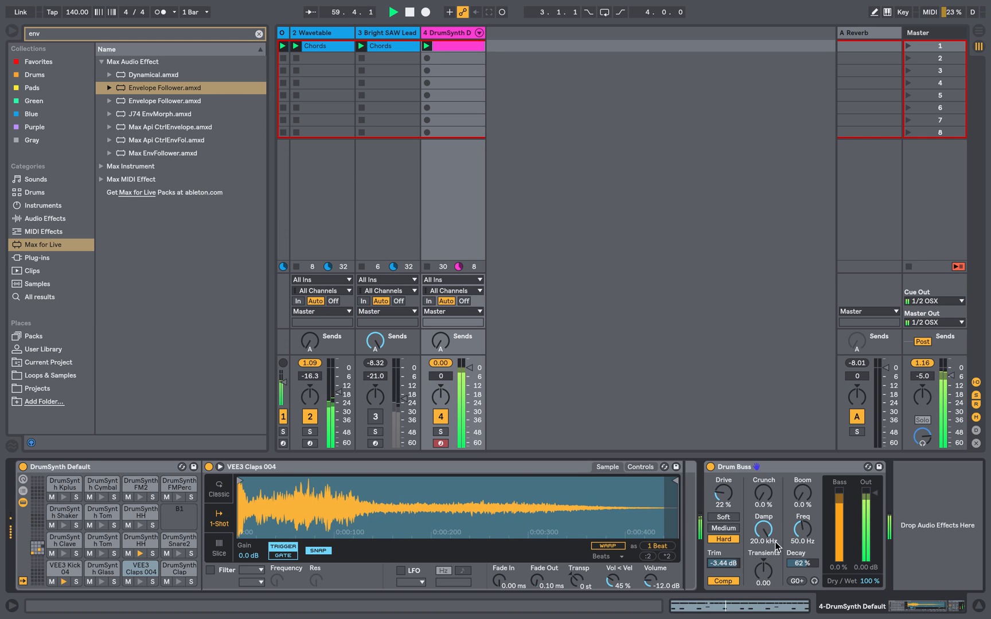
left_click(767, 502)
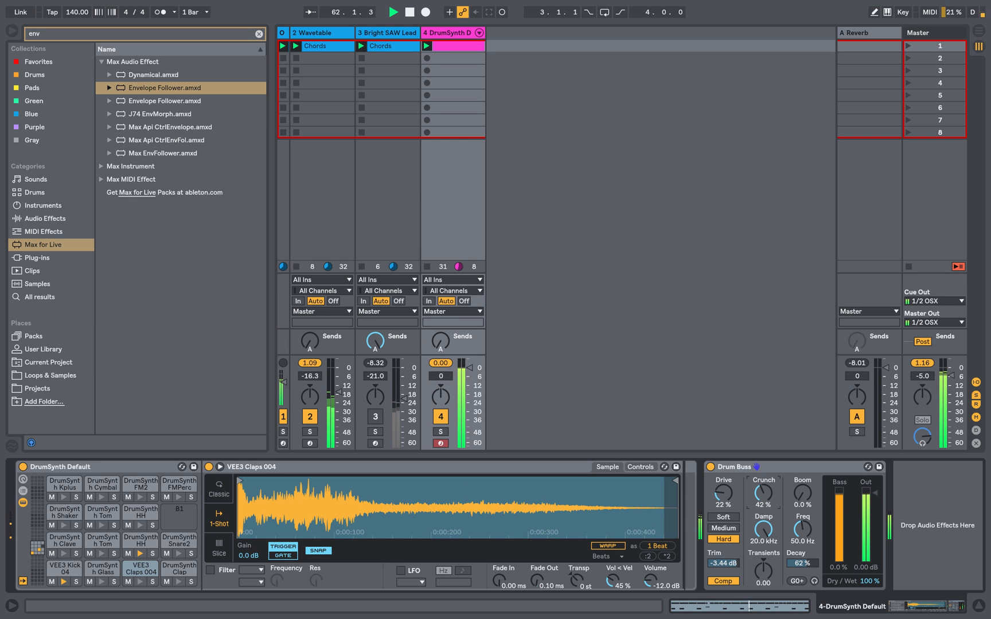
left_click_drag(764, 493, 763, 499)
left_click_drag(763, 529, 763, 545)
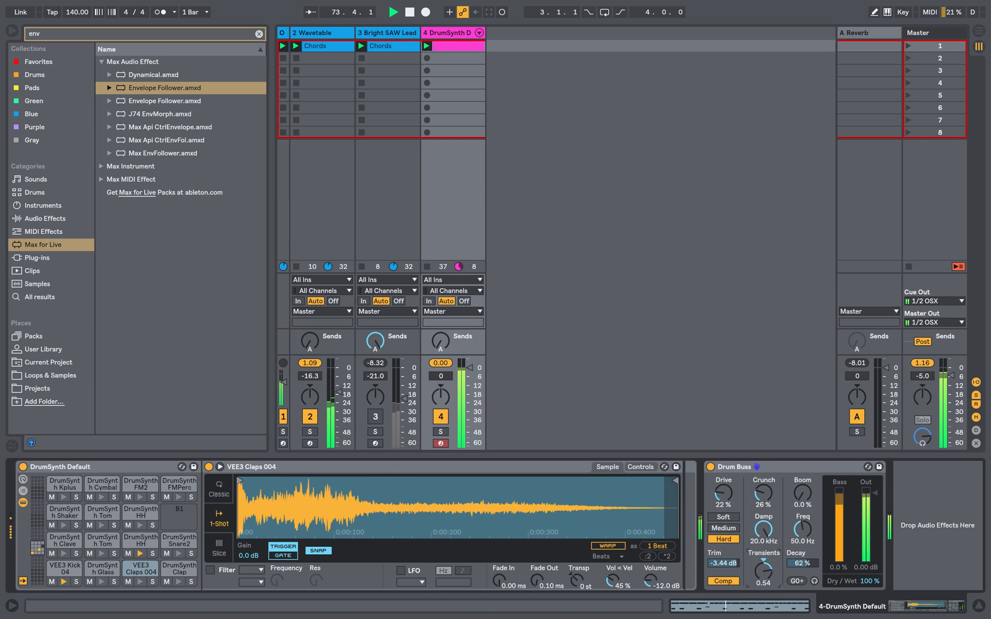
Switch the Drum Buss distortion to Soft with Drive at 0%, and set Transients to 0.59.
left_click(721, 517)
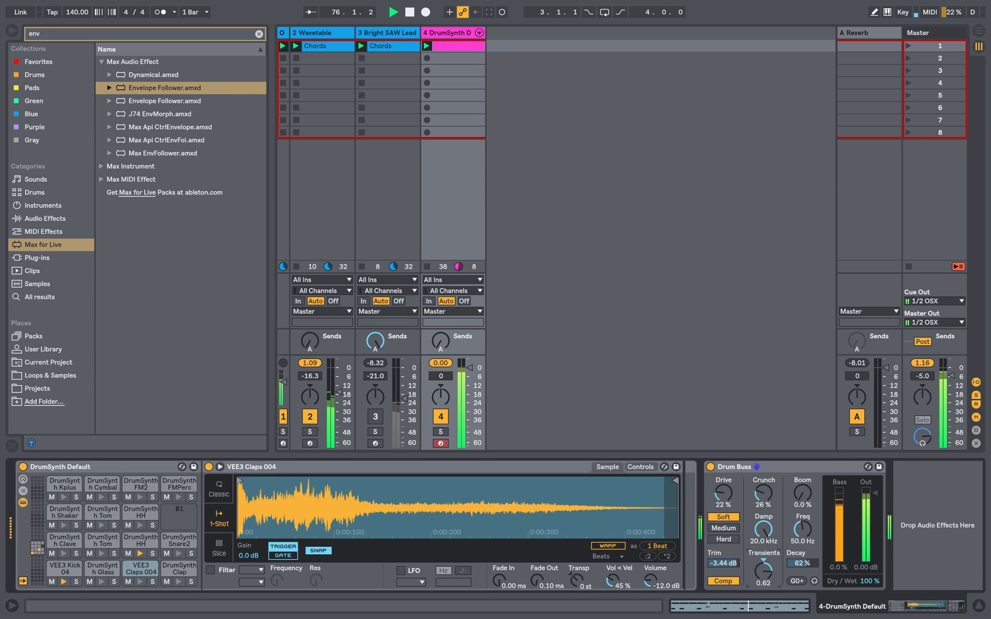
left_click_drag(723, 493, 723, 510)
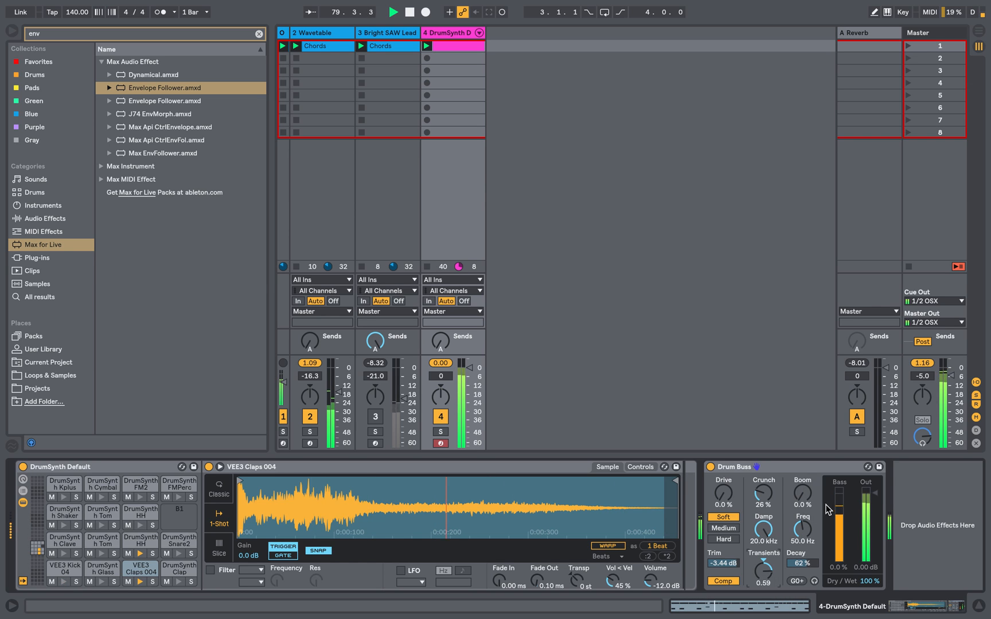
Set the Drum Buss Boom to 34% with a frequency of 43.6 Hz and Decay at 100%.
left_click_drag(802, 492, 802, 464)
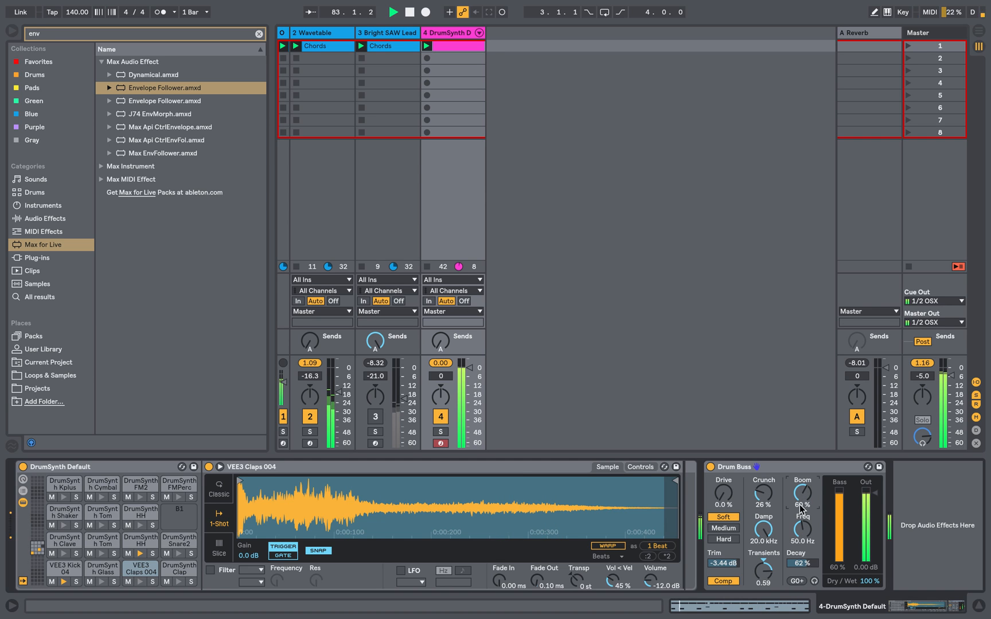
mouse_move(802, 528)
left_mouse_down()
mouse_move(801, 564)
mouse_move(802, 533)
left_mouse_up()
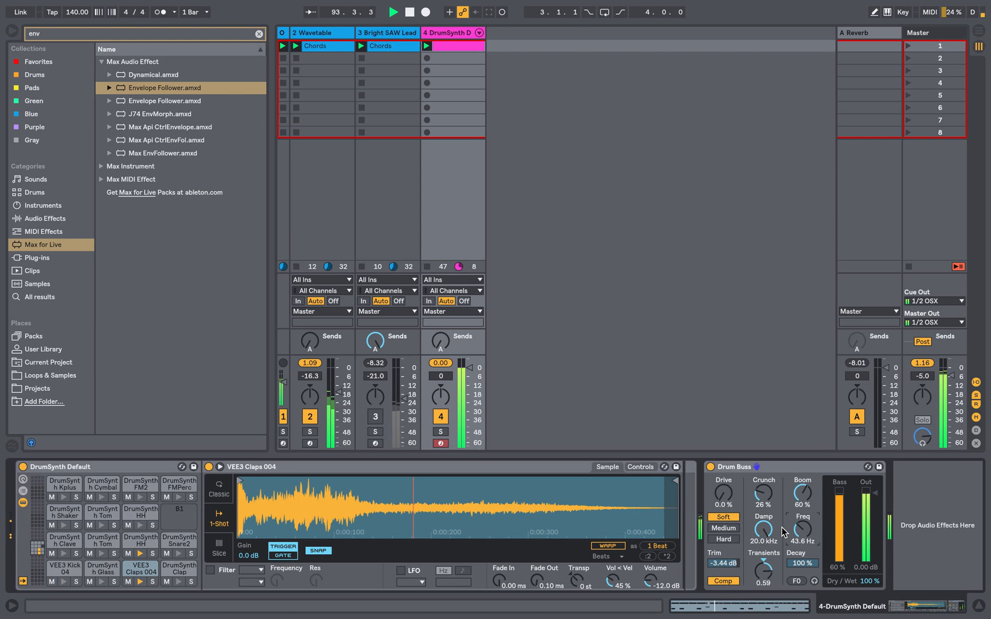
left_click(802, 493)
left_click(805, 562)
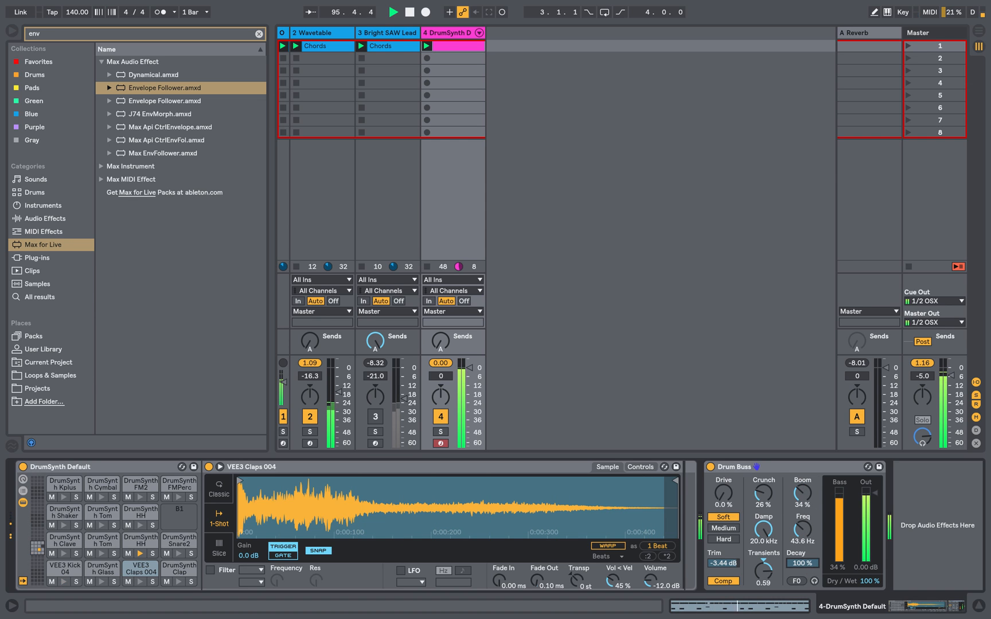
Set the Drum Buss Drive to 14%, and toggle the effect off and on to compare the drums.
left_click_drag(723, 493, 723, 488)
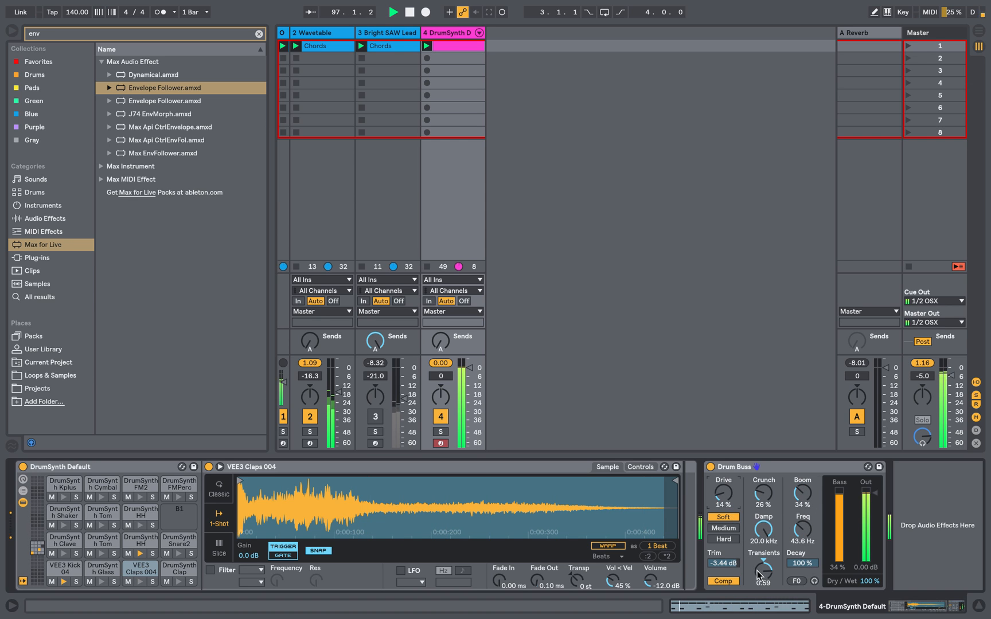
left_click(711, 467)
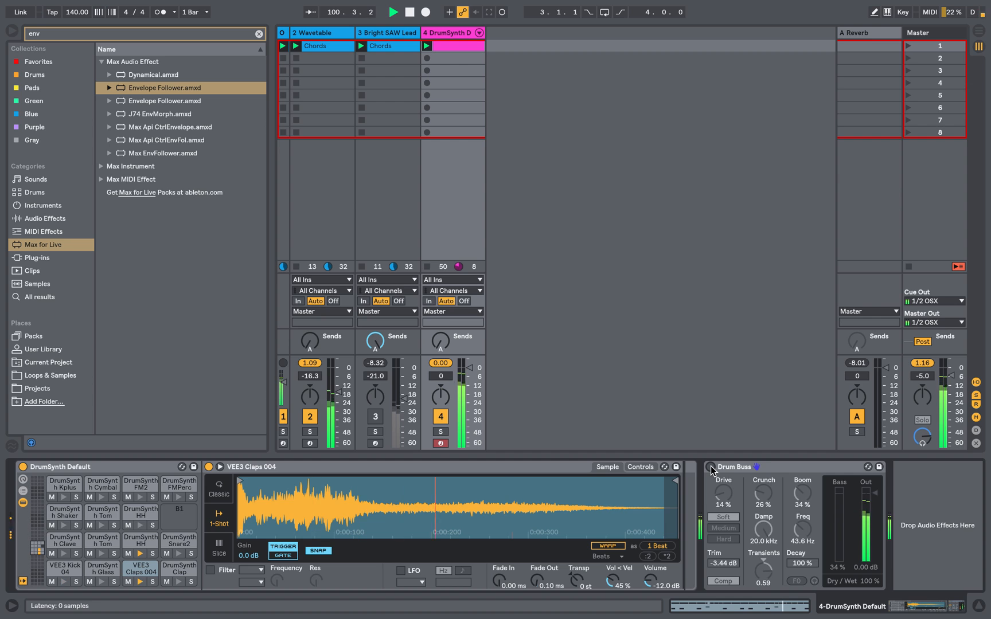
left_click(711, 467)
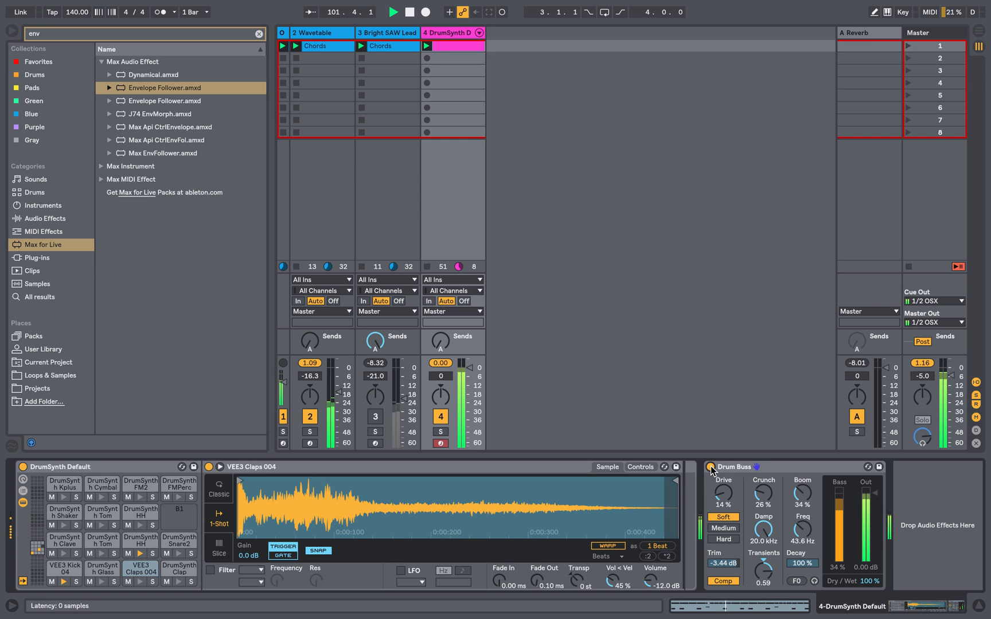
left_click(710, 468)
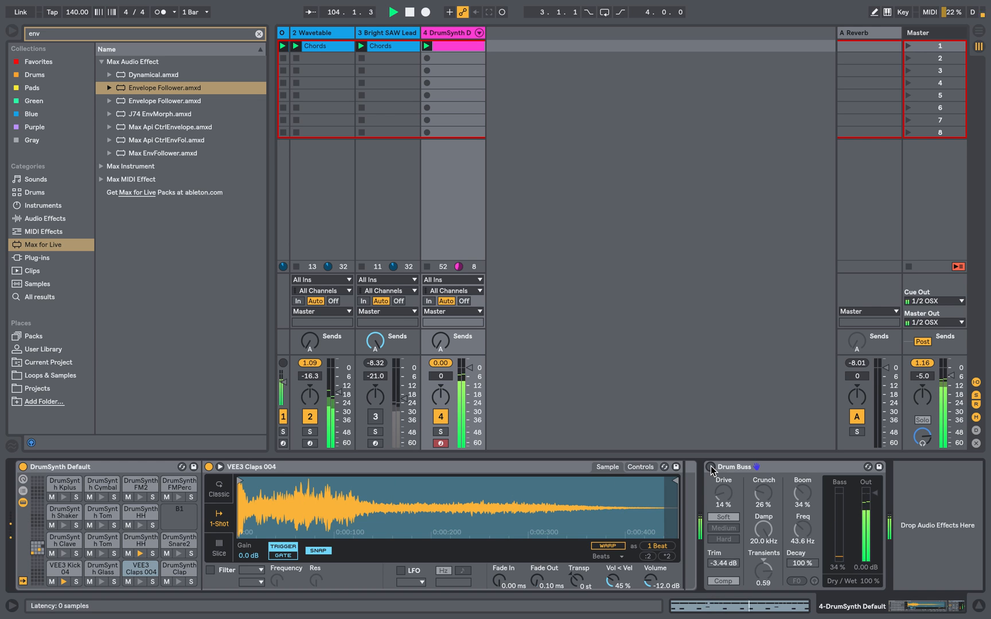
Re-enable Drum Buss on the drum track, then unmute the Bright SAW Lead track and set its volume to -15.0 dB.
left_click(710, 467)
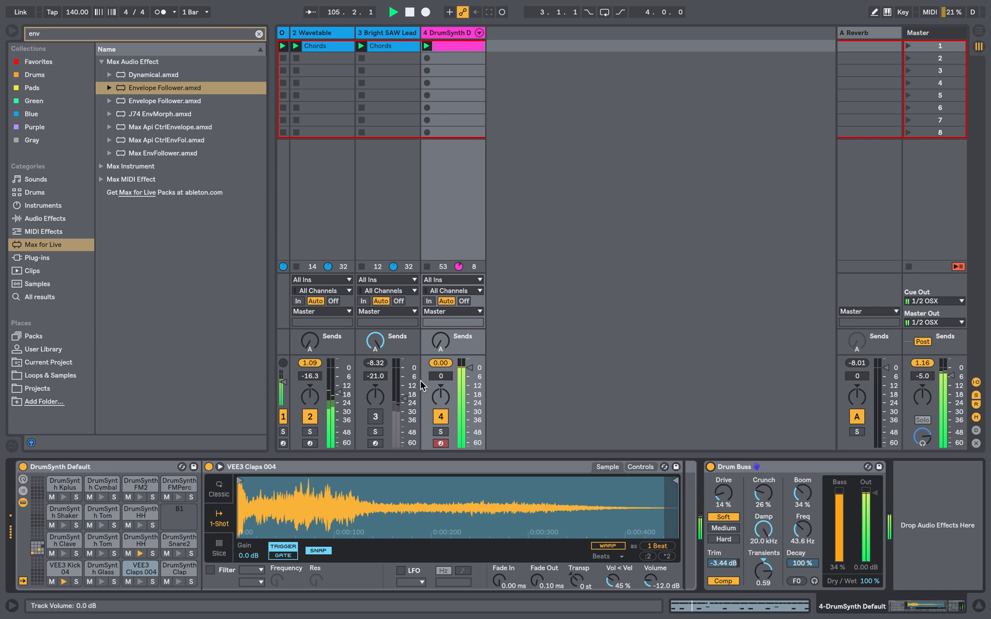
left_click(377, 417)
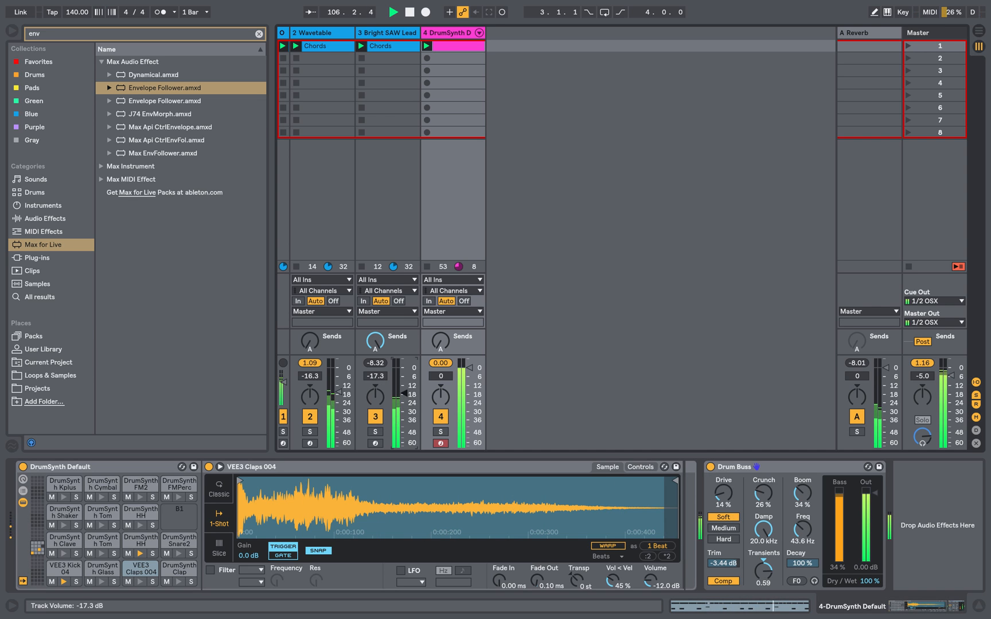
left_click_drag(404, 394, 404, 389)
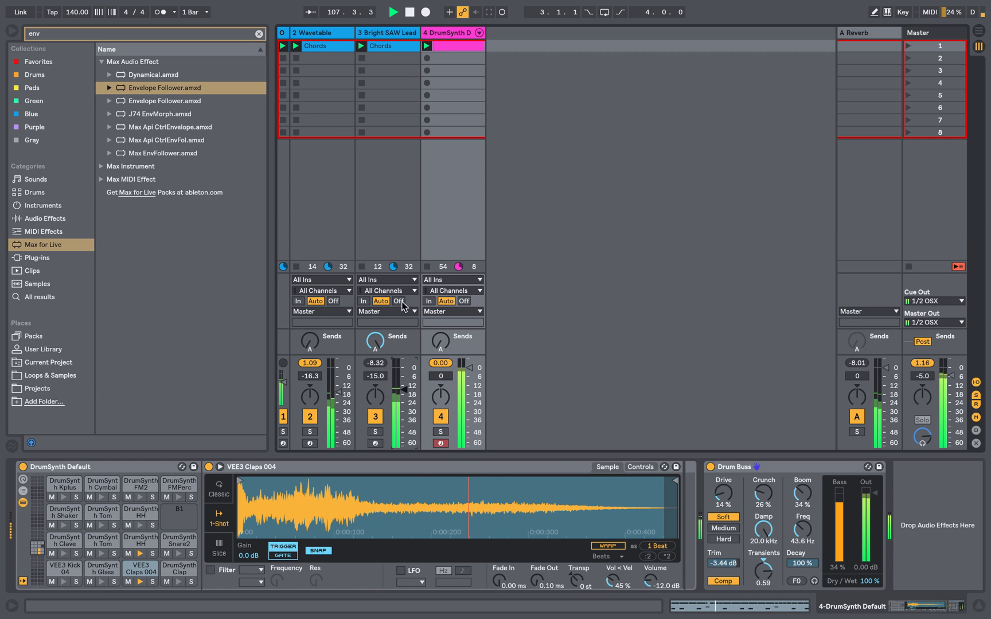
Disable the Bright SAW Lead's LFO, set its Echo Dry/Wet to 44%, and set the volumes of track 2 to -6.0 dB and track 3 to -10.0 dB.
left_click(390, 32)
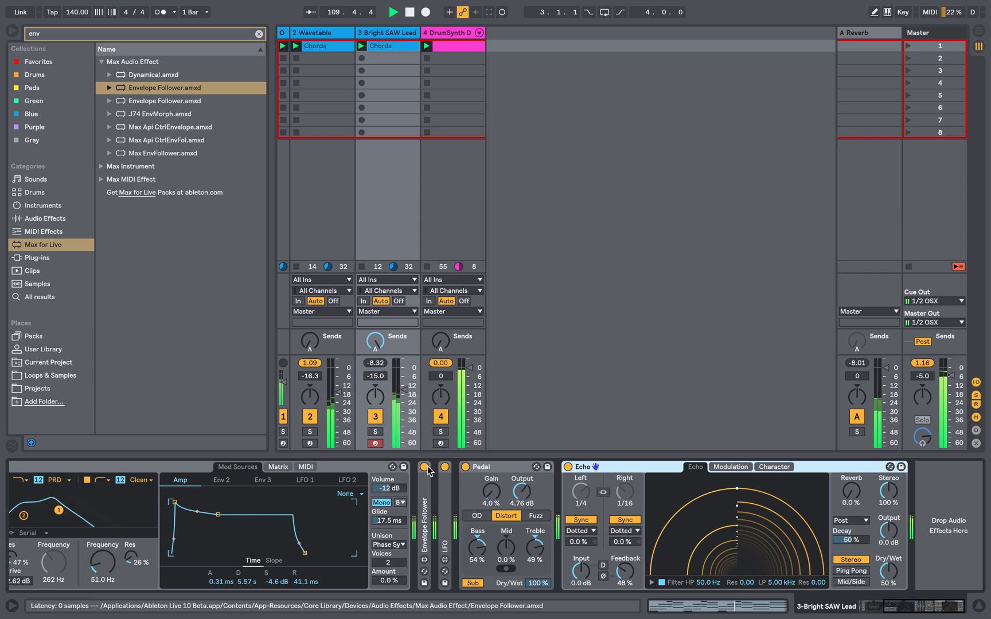
left_click(445, 467)
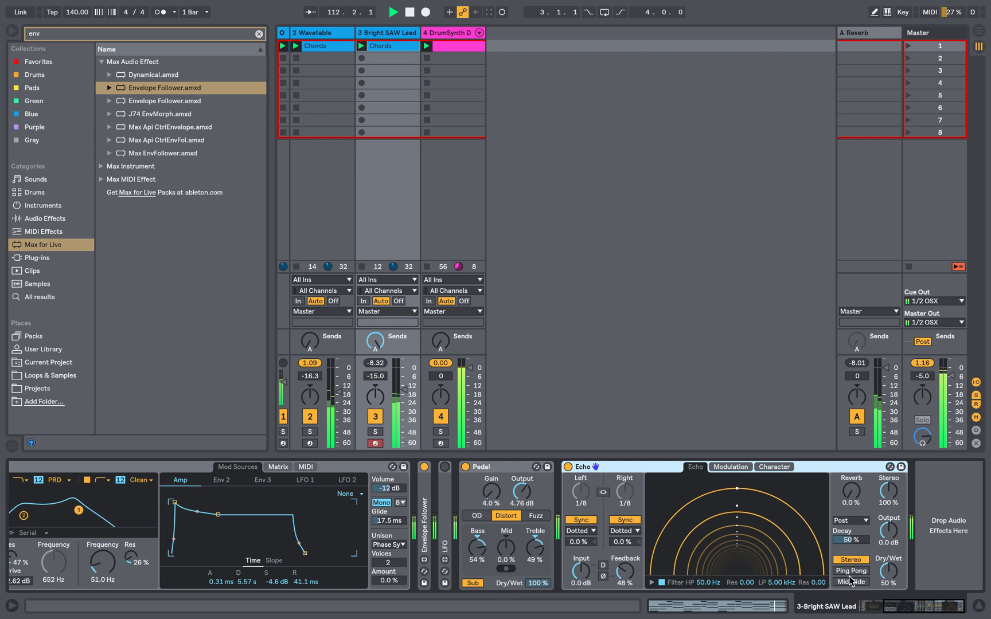
left_click_drag(892, 578, 892, 585)
left_click_drag(404, 393, 404, 379)
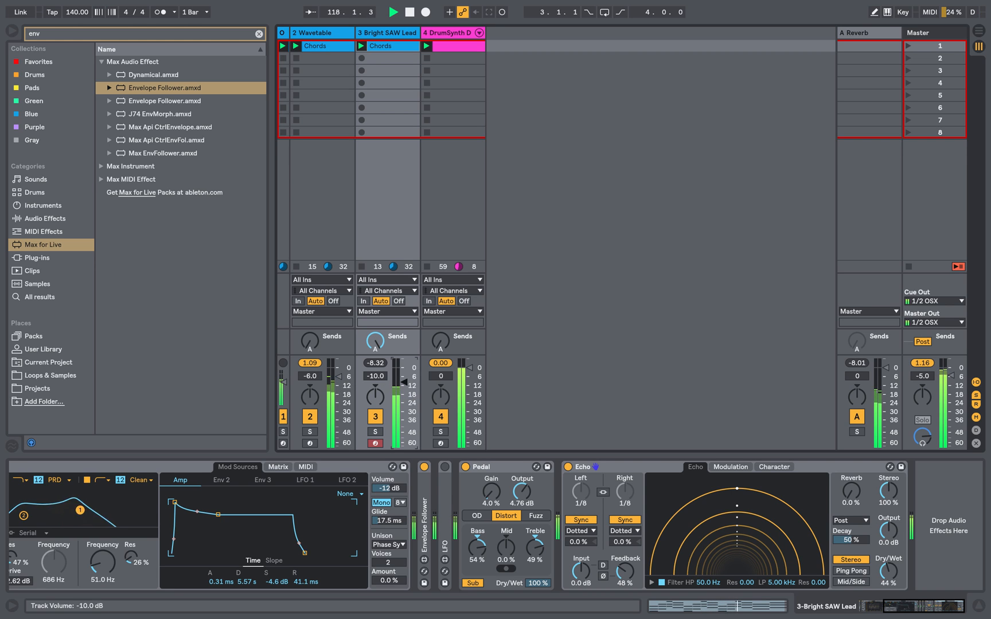
In the Wavetable track's Envelope Follower, set the minimum to 82% for Osc 1 Pos and 97% for Filter 1 Frequency.
left_click(328, 39)
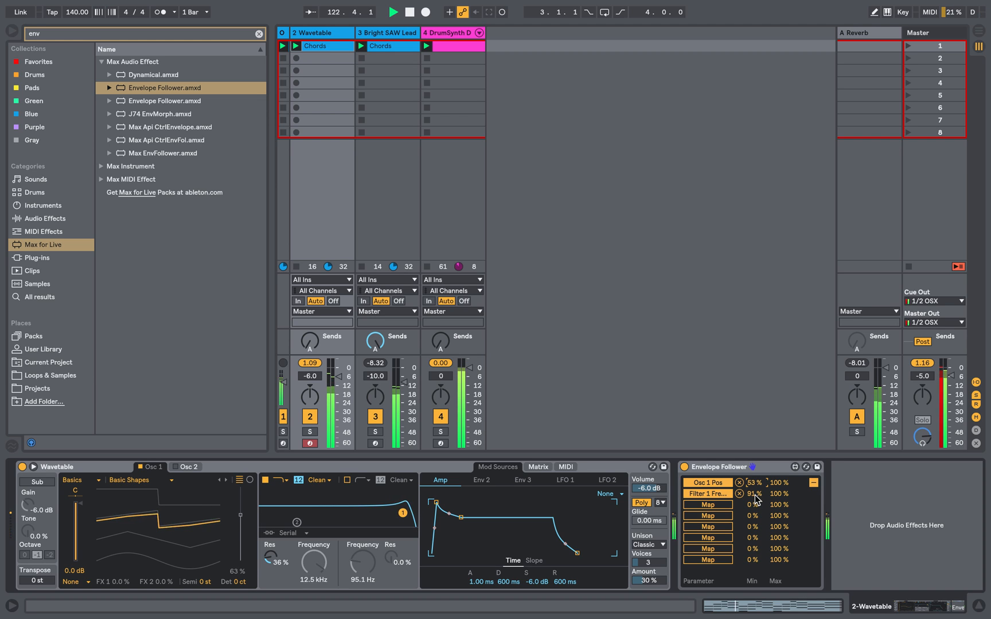
left_click_drag(754, 494, 754, 493)
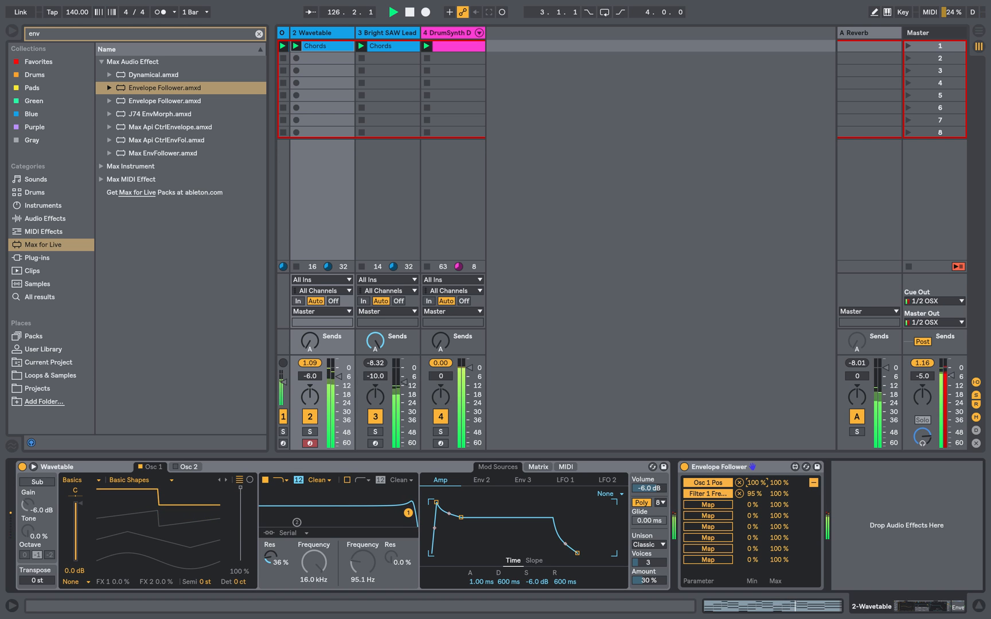
left_click(754, 494)
mouse_move(754, 482)
left_mouse_down()
mouse_move(754, 502)
mouse_move(754, 492)
left_mouse_up()
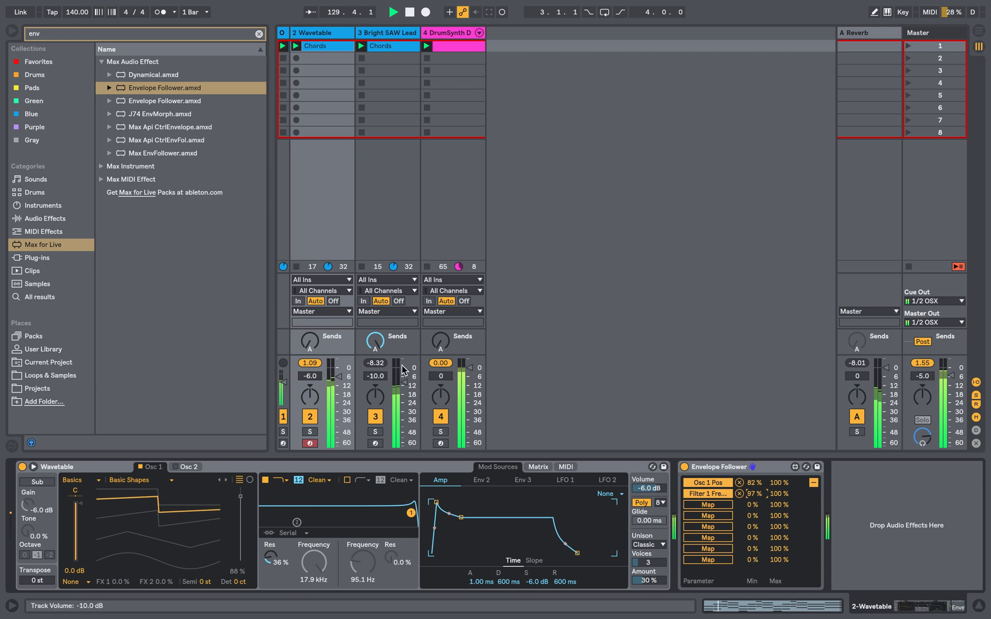
Set the Bright SAW Lead track volume to -10.3 dB, and show the DrumSynth track's devices.
left_click_drag(404, 382, 404, 383)
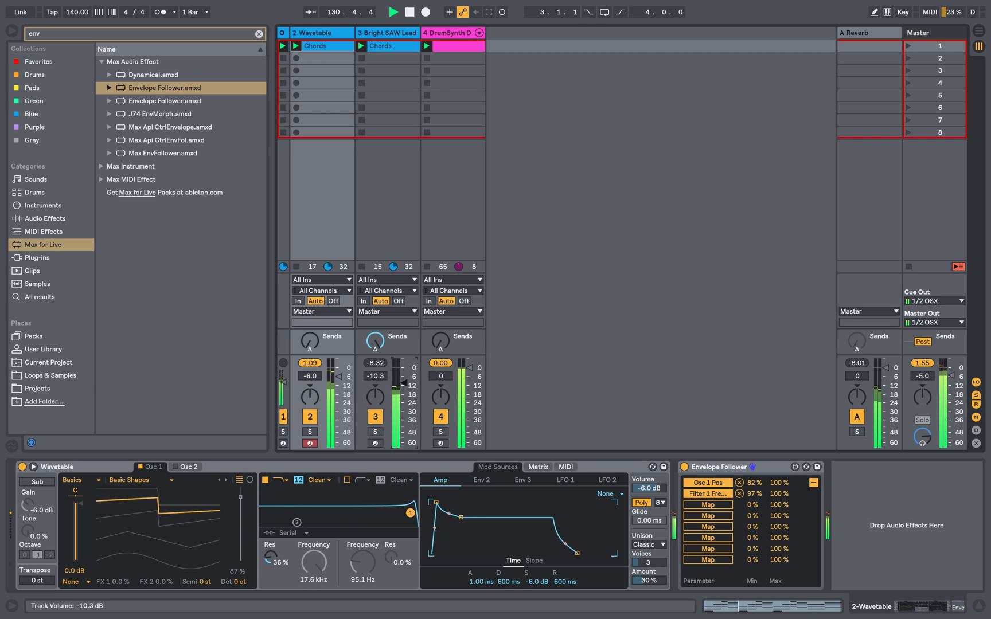
left_click(457, 33)
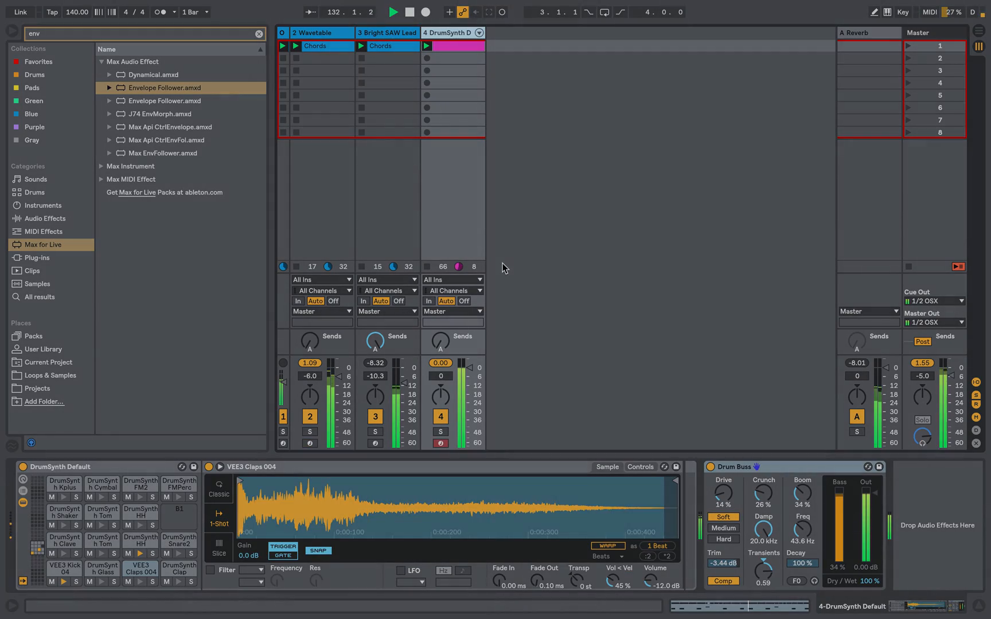